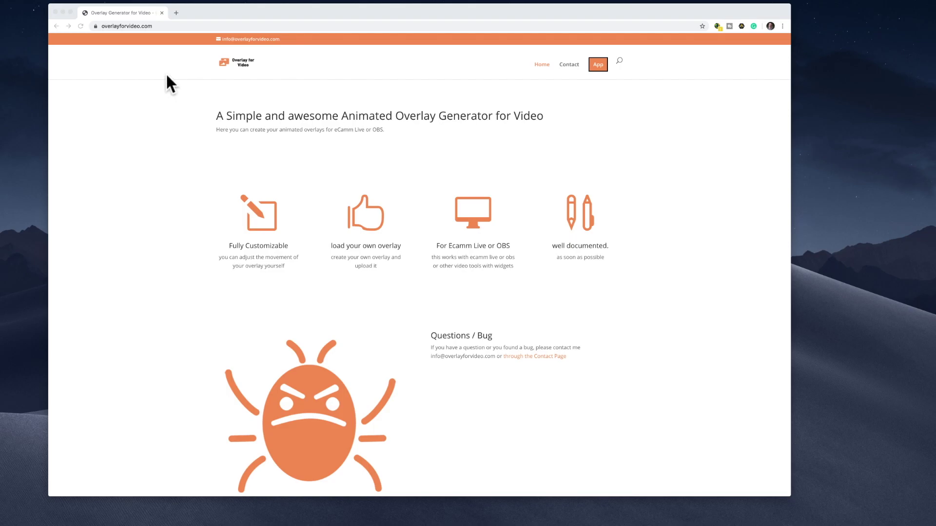
Step: Create a new overlay with the contact email and upload twitter.png as its image
{"action": "left_click", "coordinate": [599, 66]}
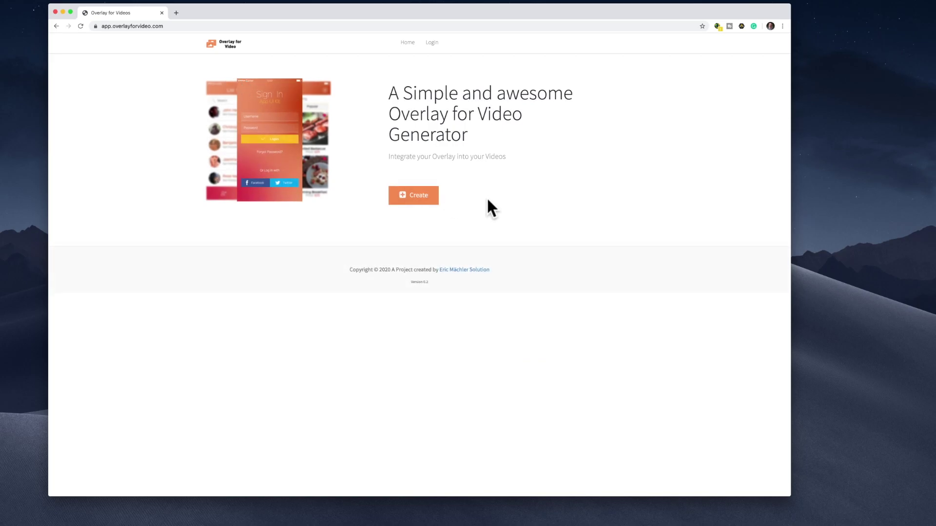
{"action": "left_click", "coordinate": [420, 197]}
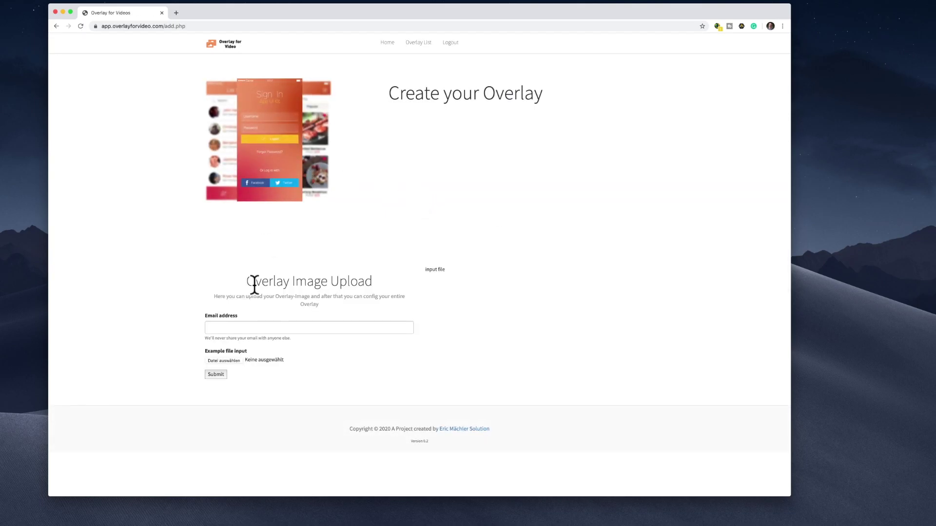
{"action": "left_click", "coordinate": [228, 329]}
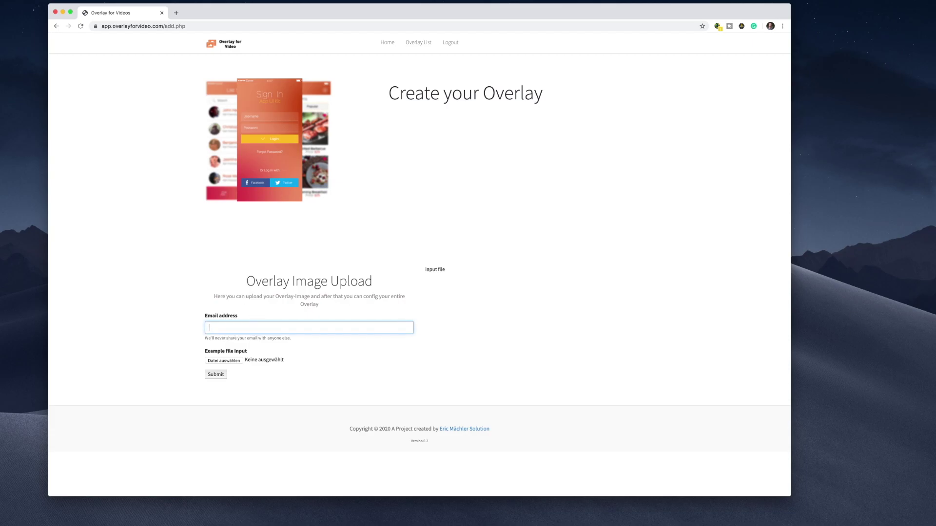
{"action": "left_click", "coordinate": [235, 360]}
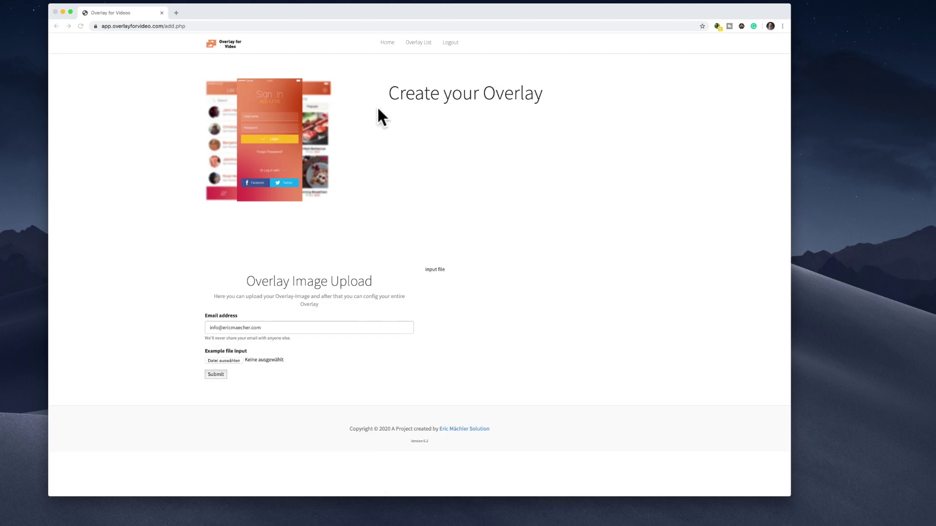
{"action": "key", "text": "Return"}
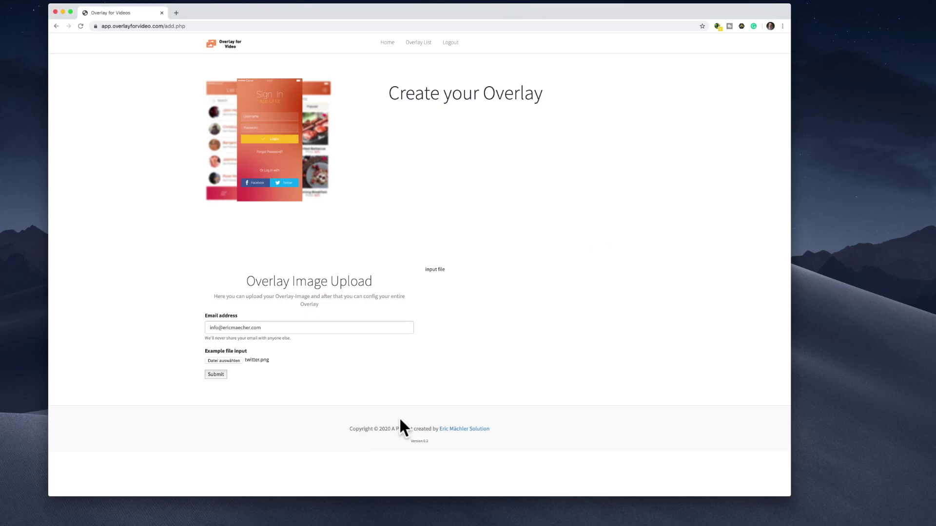
{"action": "left_click", "coordinate": [216, 375]}
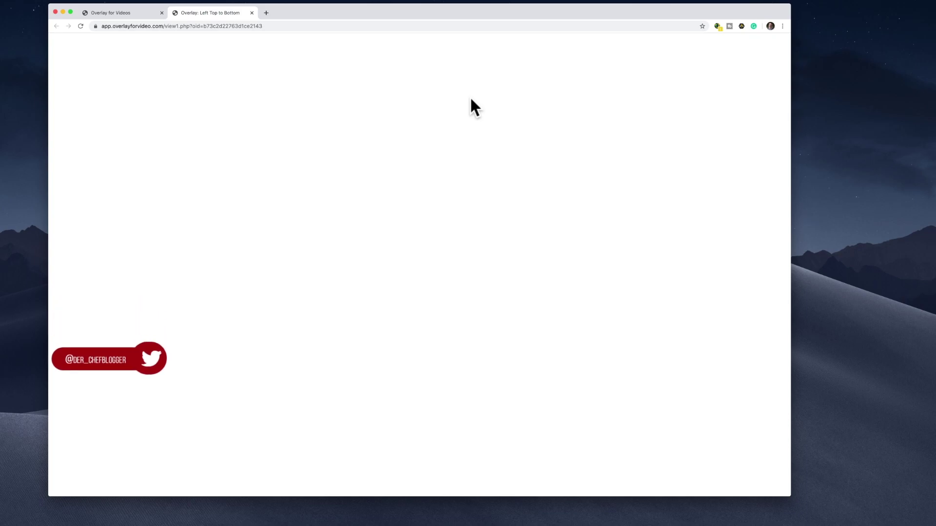
{"action": "left_click", "coordinate": [251, 12]}
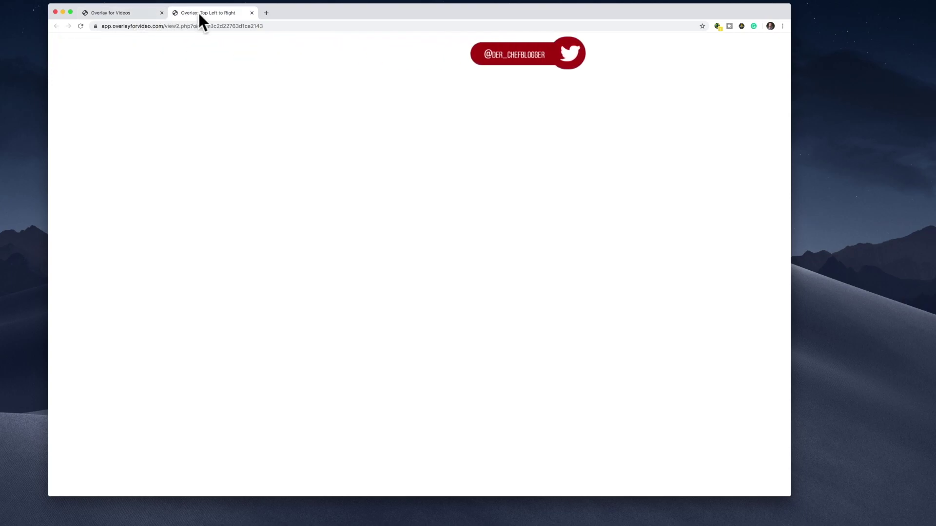
{"action": "left_click", "coordinate": [252, 13]}
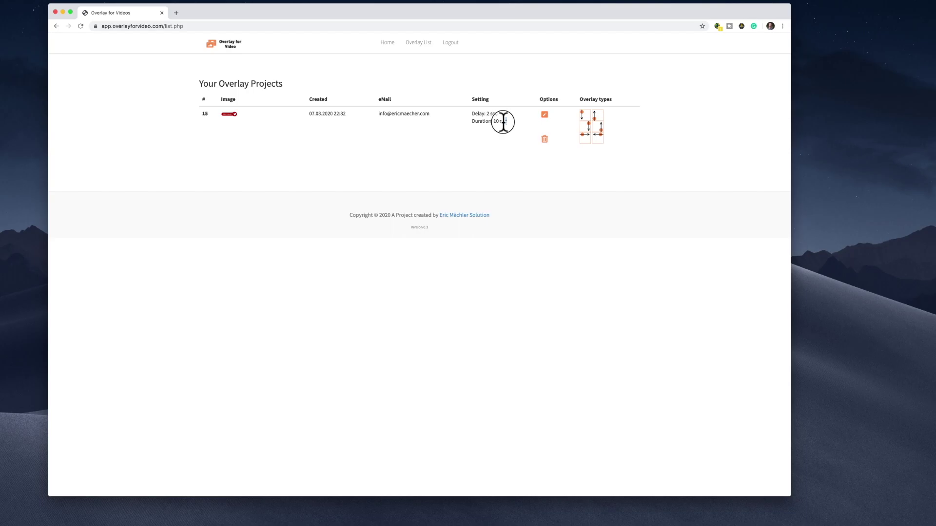
Step: In the Twitter overlay's animation settings, replace delay 2 with 0 and duration 10 with 5 seconds
{"action": "left_click_drag", "start_coordinate": [506, 121], "coordinate": [494, 122]}
{"action": "left_click", "coordinate": [545, 115]}
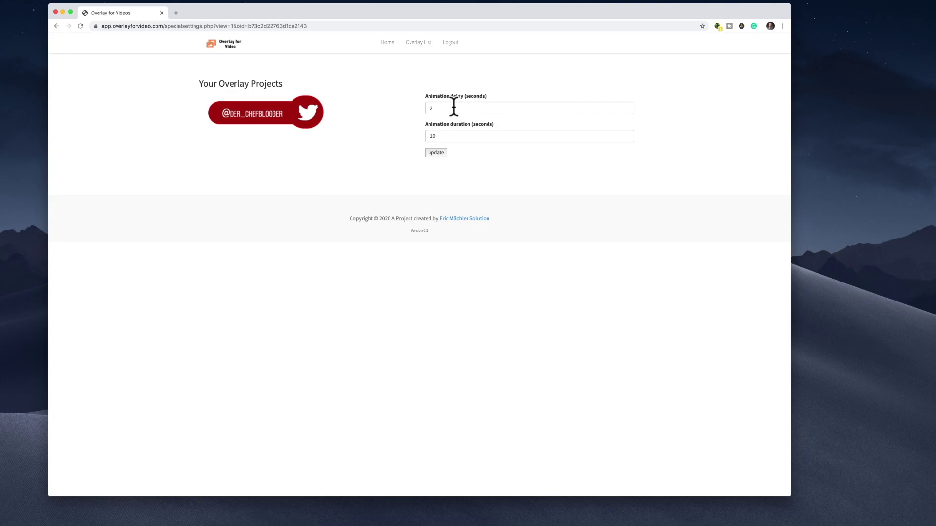
{"action": "left_click_drag", "start_coordinate": [485, 100], "coordinate": [437, 108]}
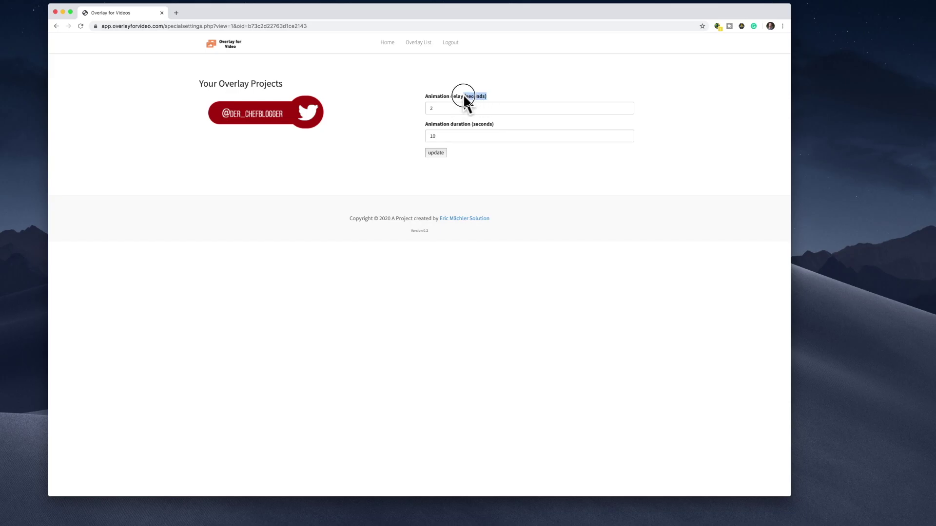
{"action": "double_click", "coordinate": [436, 110]}
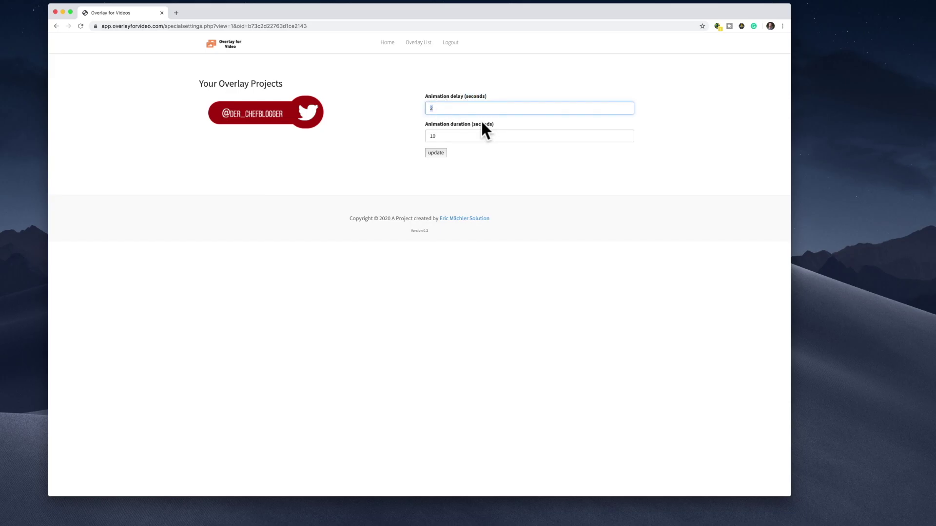
{"action": "type", "text": "0"}
{"action": "double_click", "coordinate": [453, 138]}
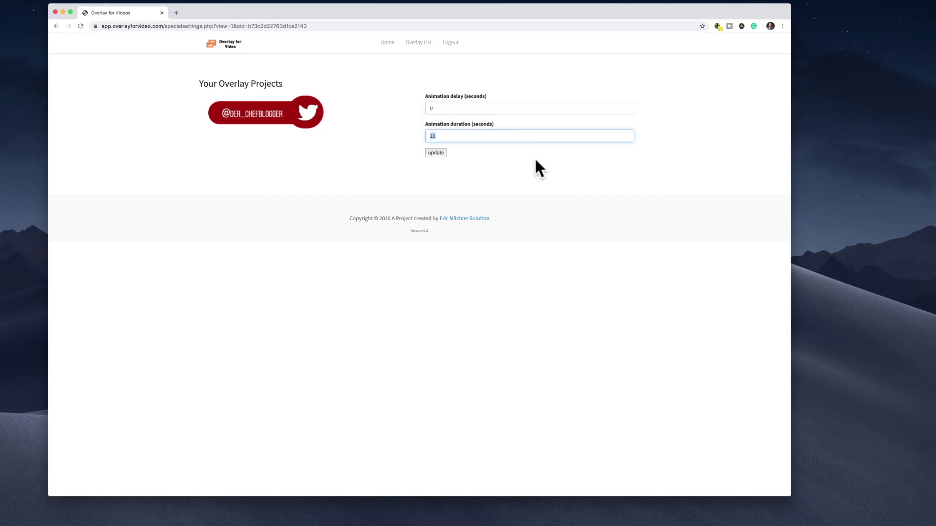
{"action": "type", "text": "5"}
Step: Save the new 0-second delay and 5-second duration for the overlay
{"action": "left_click", "coordinate": [436, 153]}
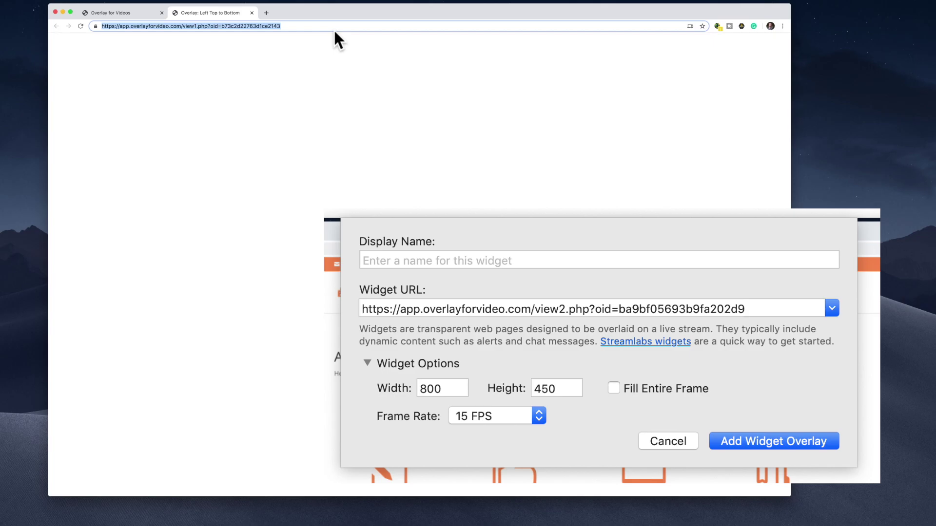
Step: Bring the Ecamm Live widget settings window forward to link the overlay URL
{"action": "left_click", "coordinate": [678, 207]}
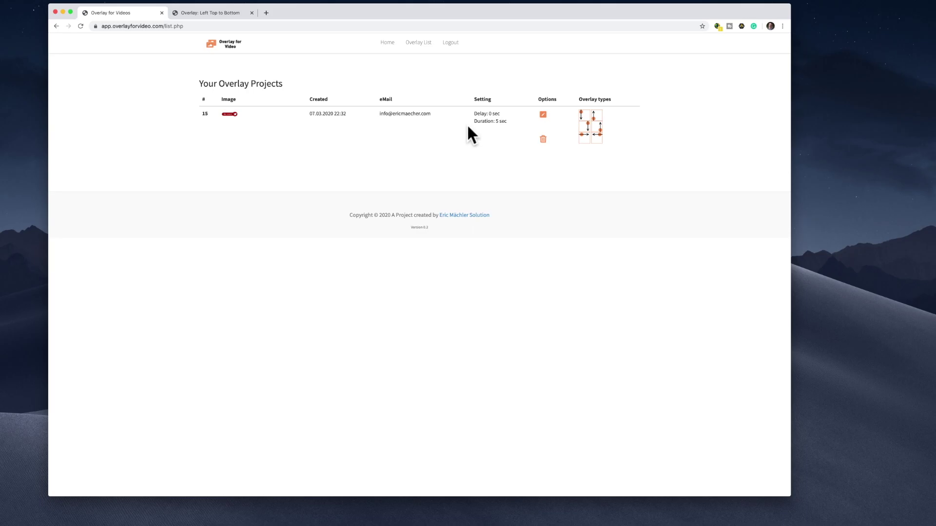
{"action": "left_click", "coordinate": [897, 279]}
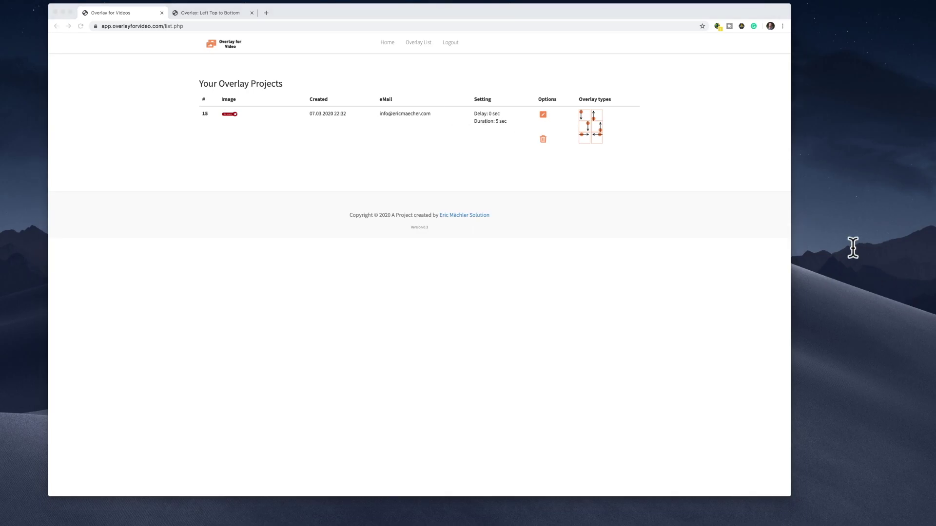